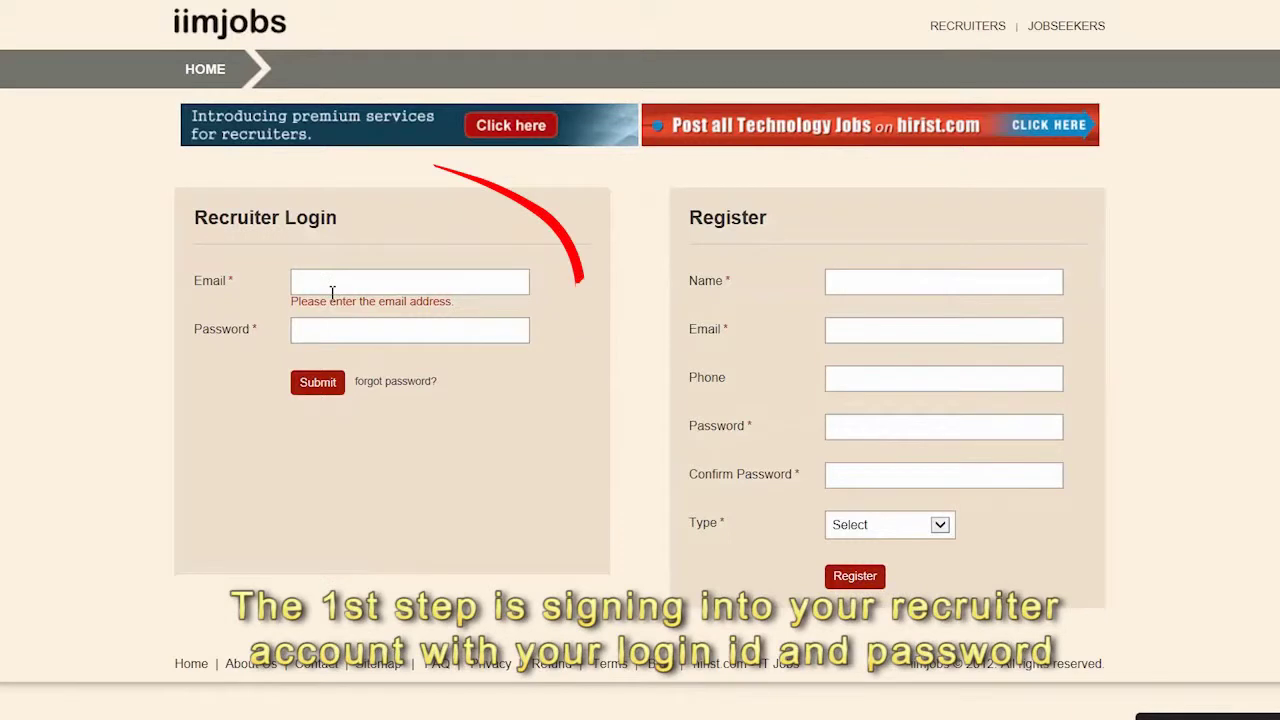
# Sign in to the recruiter account with the login e-mail and the account password
pyautogui.write('bs.com')
pyautogui.click(336, 335)
pyautogui.write('•••••••••••')
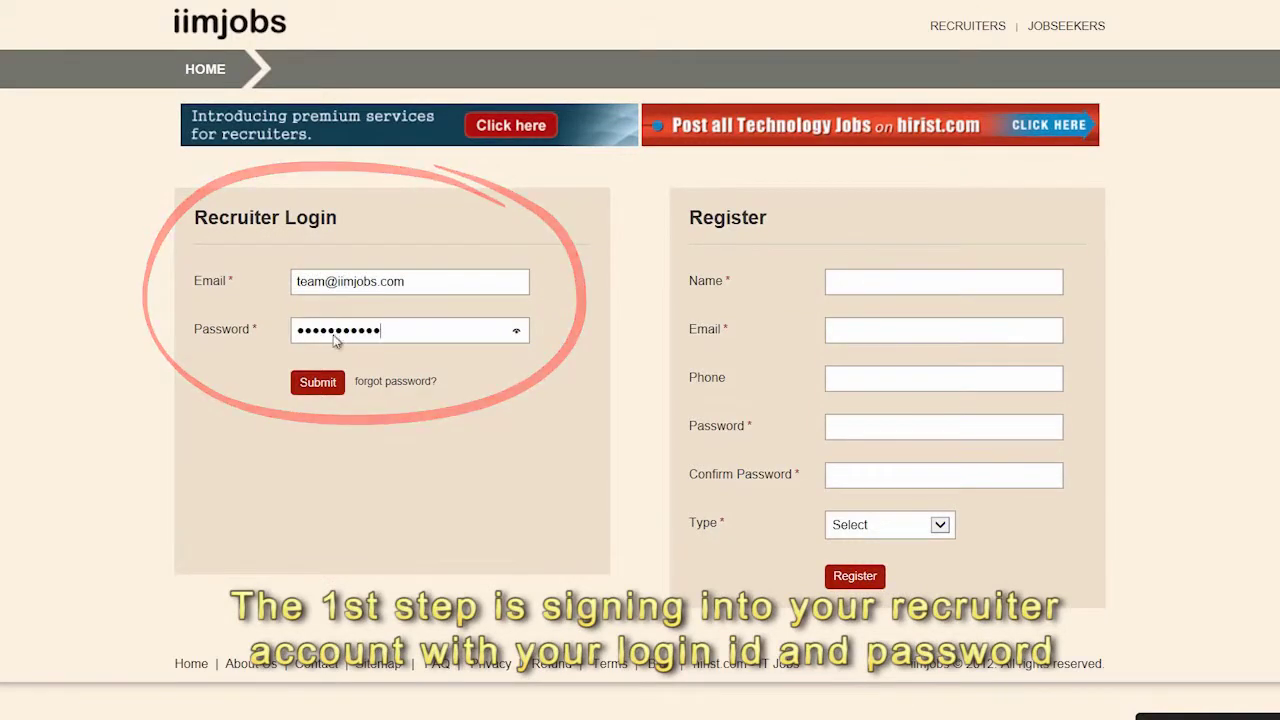
pyautogui.click(314, 386)
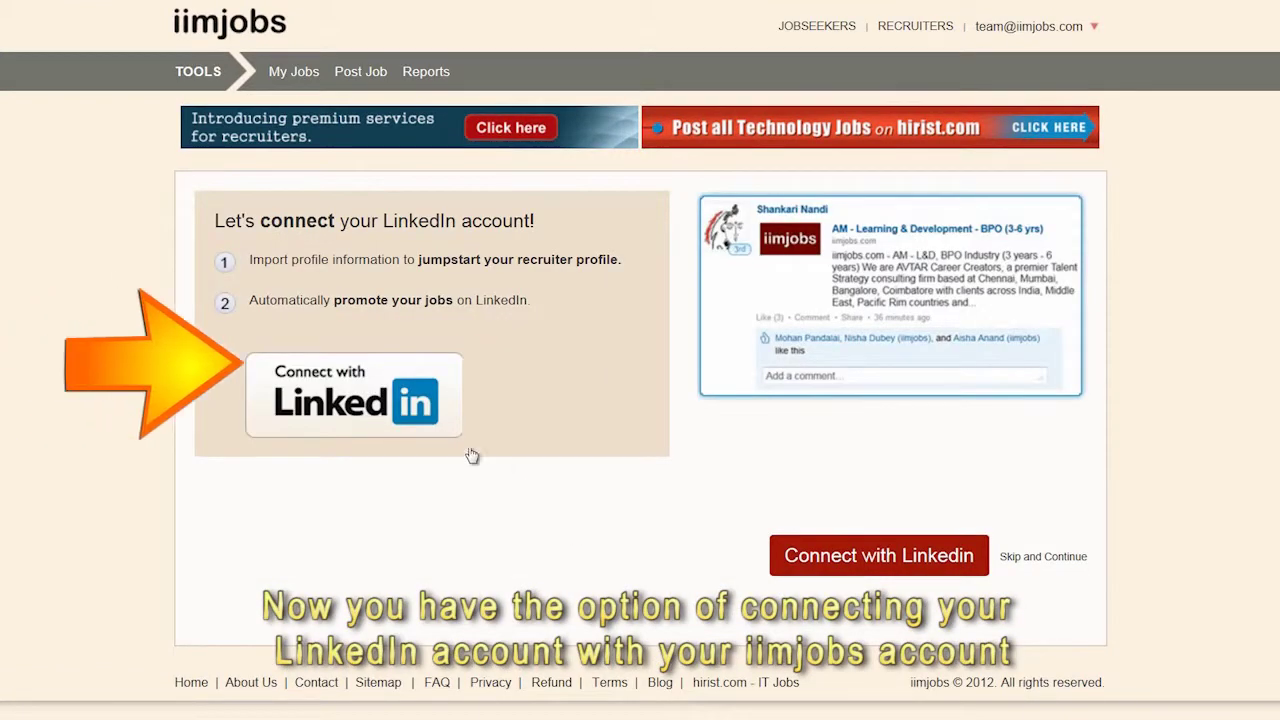
# Connect the LinkedIn account by entering the LinkedIn e-mail and password and allowing iimjobs.com access
pyautogui.click(886, 558)
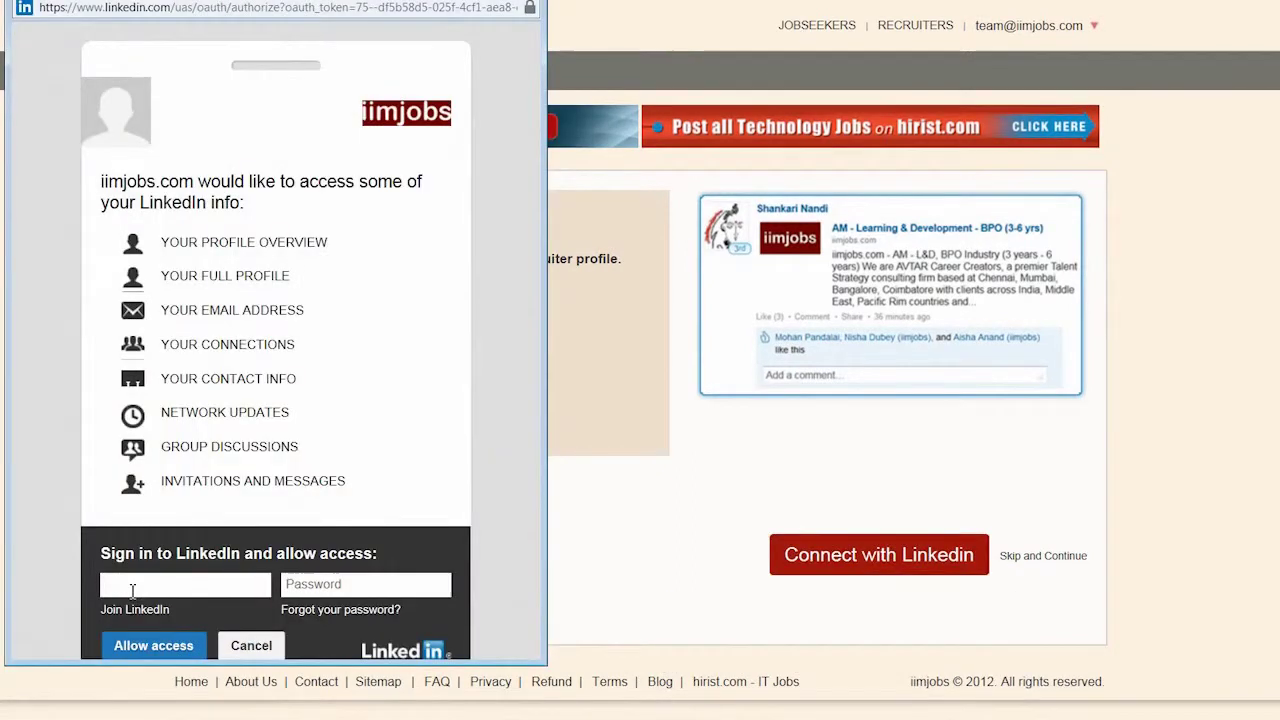
pyautogui.click(132, 590)
pyautogui.hotkey('ctrl', 'v')
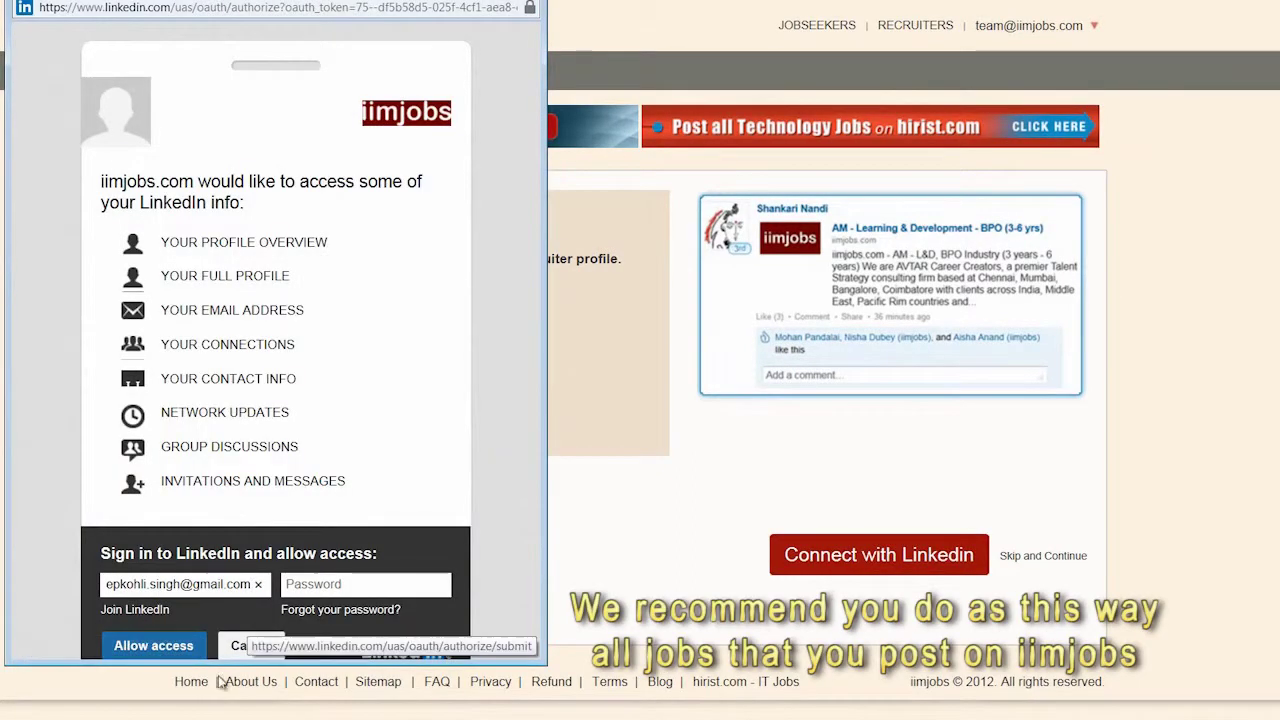
pyautogui.click(315, 583)
pyautogui.hotkey('ctrl', 'v')
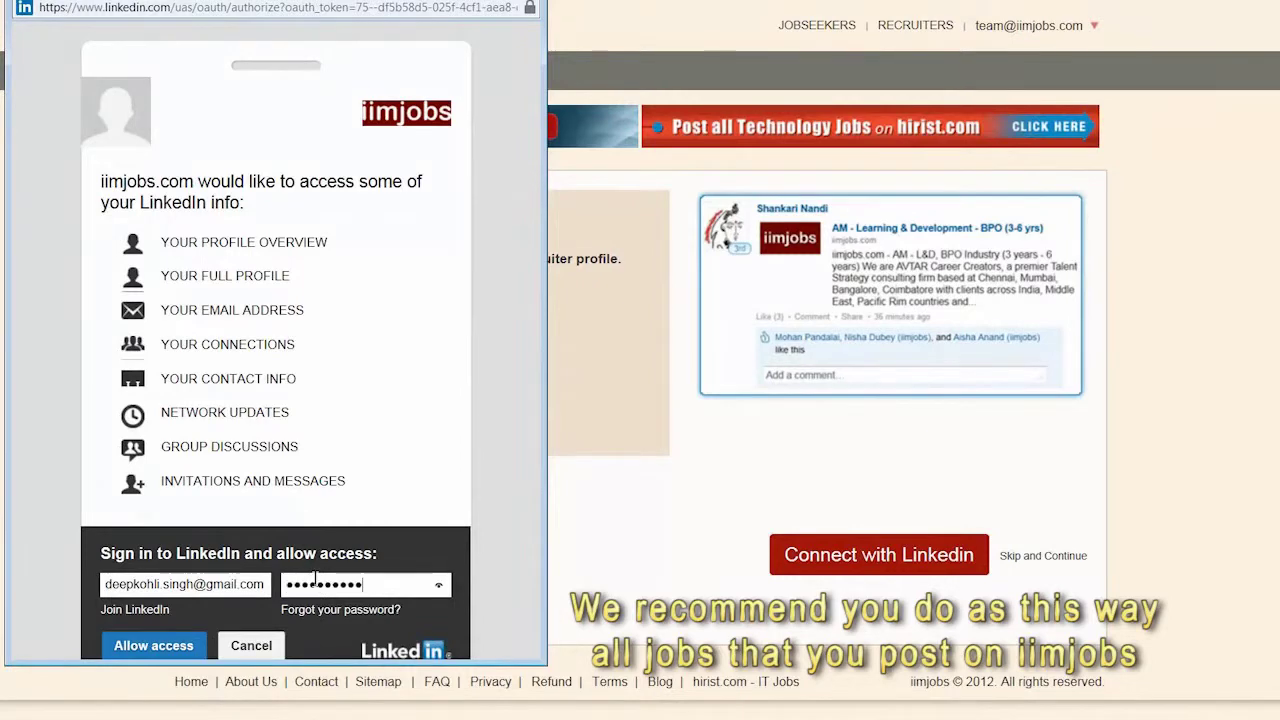
pyautogui.click(176, 648)
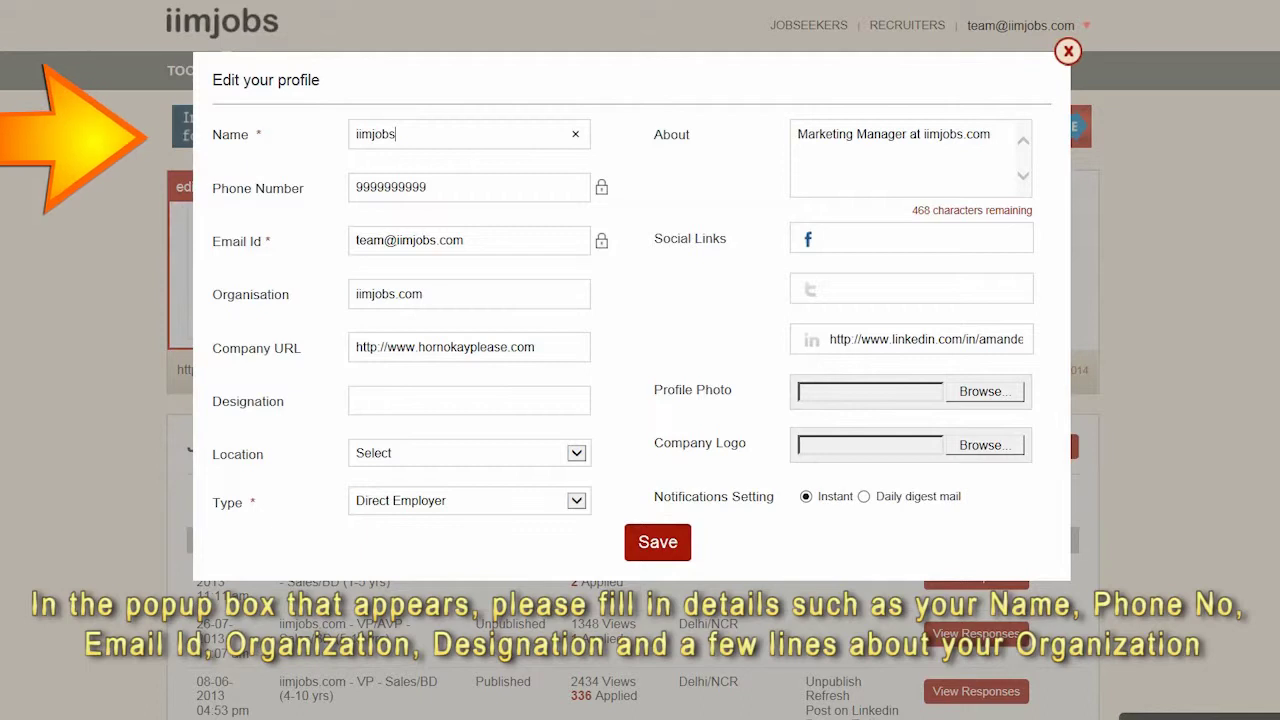
# Go through the recruiter profile's name, contact, company URL and About details, and enter "director" as the designation
pyautogui.hotkey('ctrl', 'a')
pyautogui.moveTo(430, 187); pyautogui.dragTo(356, 187)
pyautogui.moveTo(466, 240); pyautogui.dragTo(356, 240)
pyautogui.moveTo(536, 347); pyautogui.dragTo(356, 347)
pyautogui.click(468, 400)
pyautogui.write('director')
pyautogui.moveTo(991, 134); pyautogui.dragTo(797, 134)
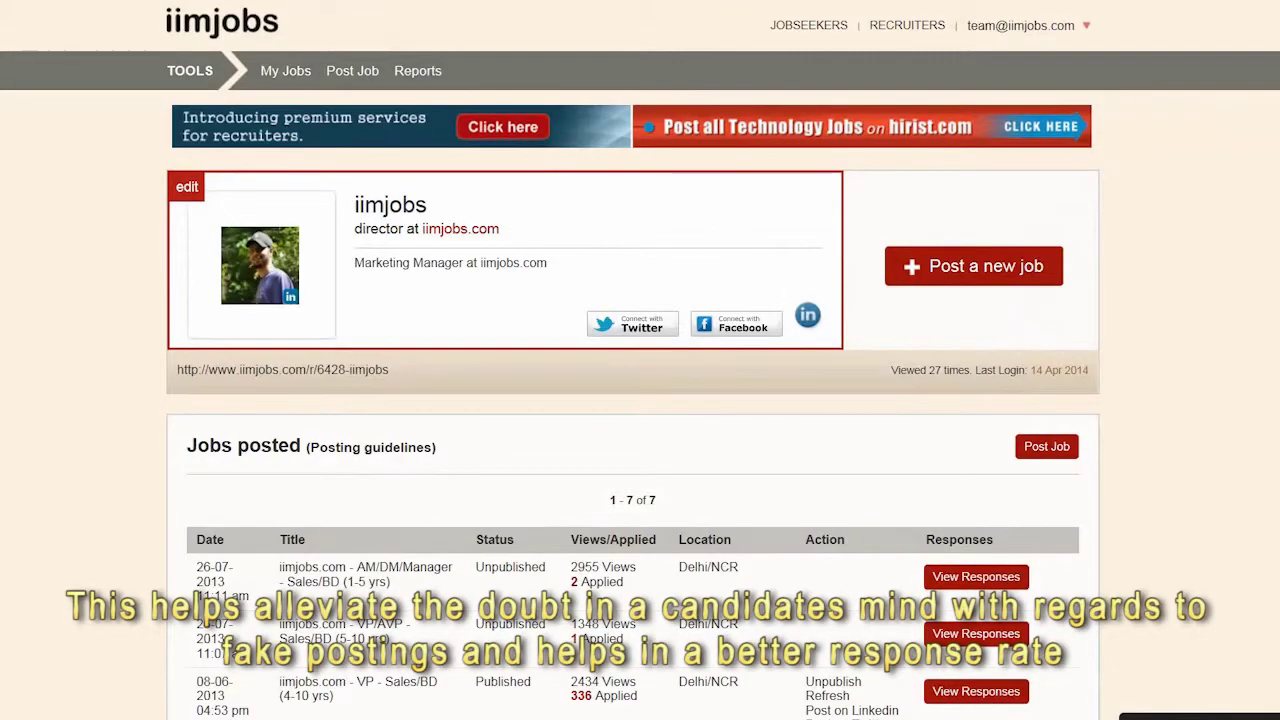
pyautogui.scroll(-2, 640, 400)
pyautogui.scroll(-2, 640, 400)
pyautogui.scroll(4, 640, 400)
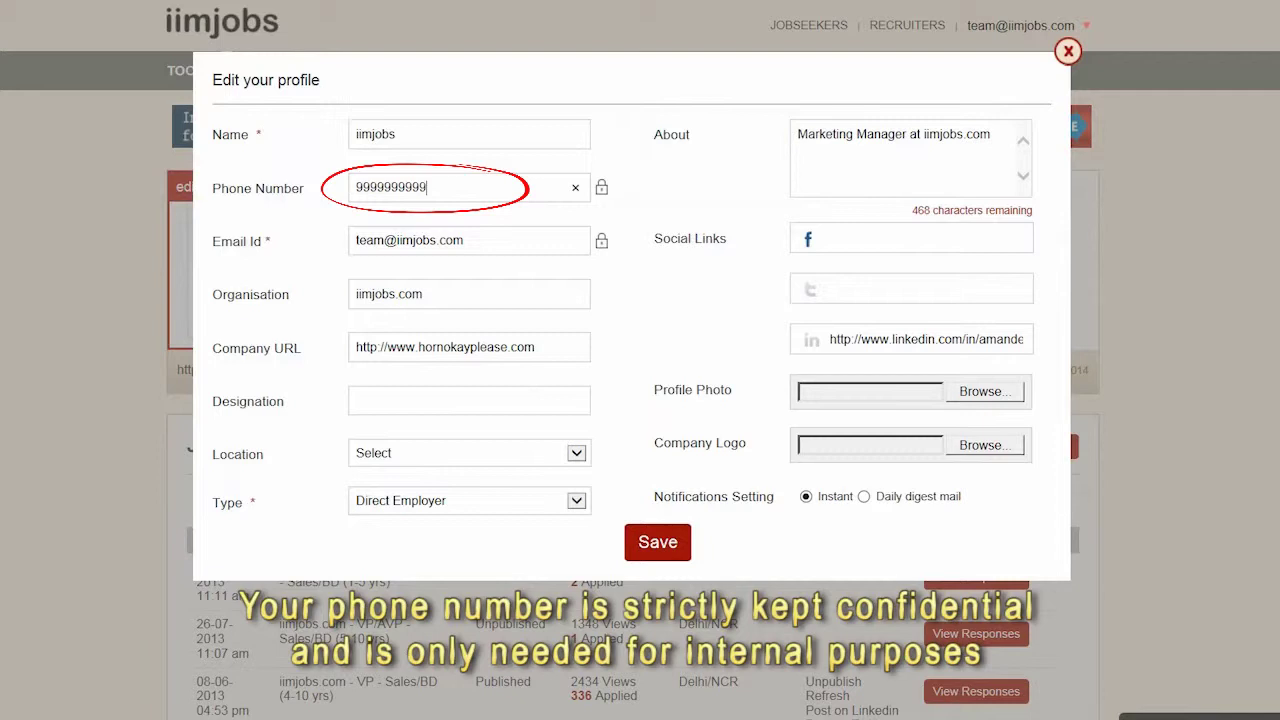
pyautogui.hotkey('ctrl', 'a')
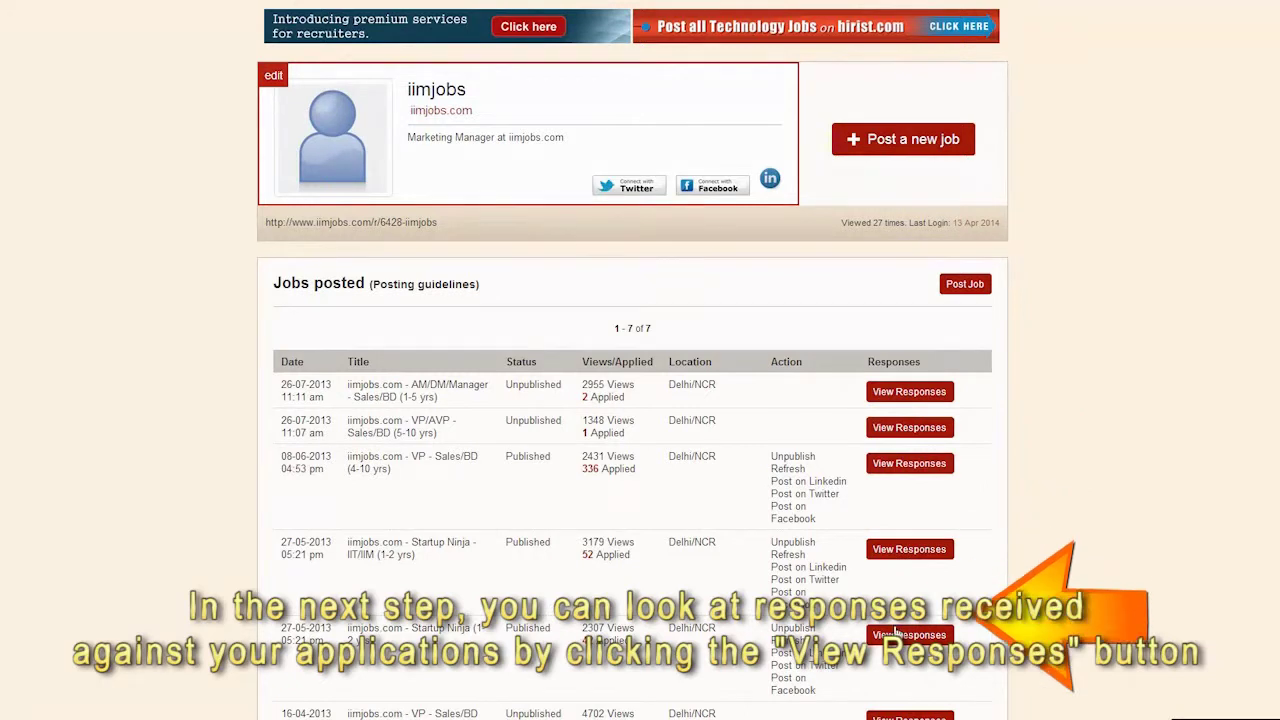
# Open the responses received for the published iimjobs.com VP - Sales/BD (4-10 yrs) job and check the job title
pyautogui.click(897, 470)
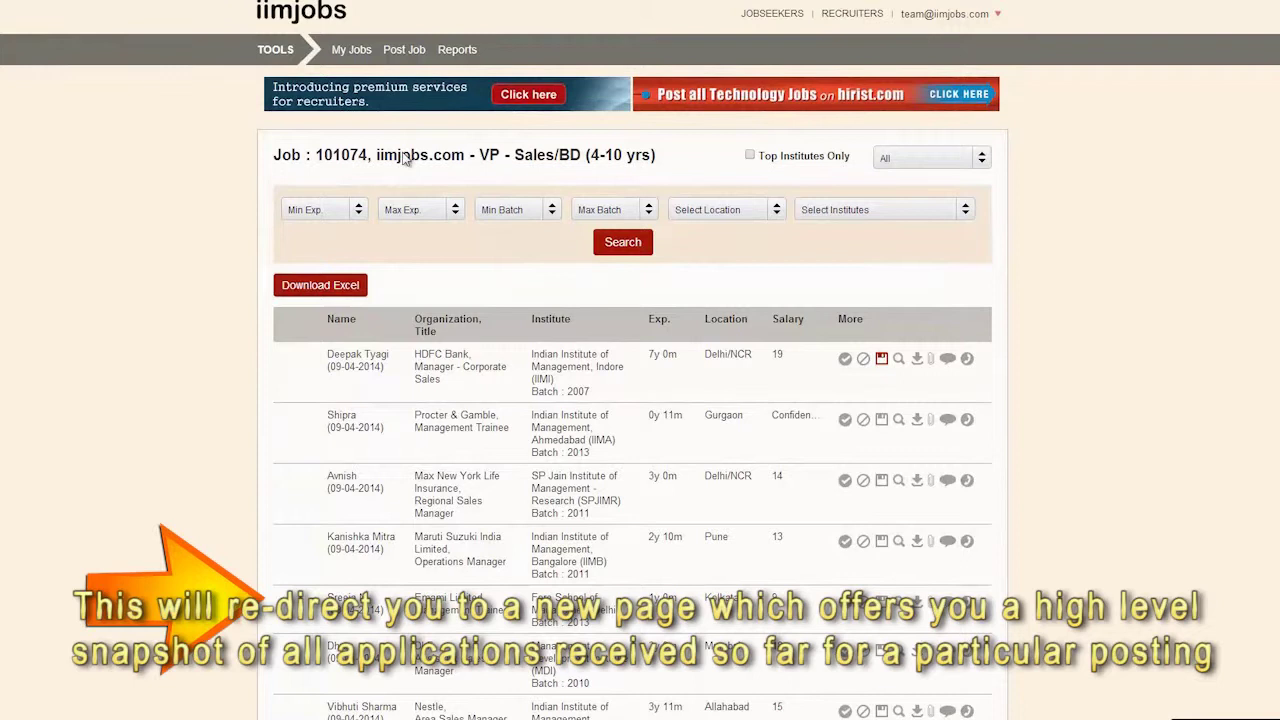
pyautogui.moveTo(655, 155); pyautogui.dragTo(271, 160)
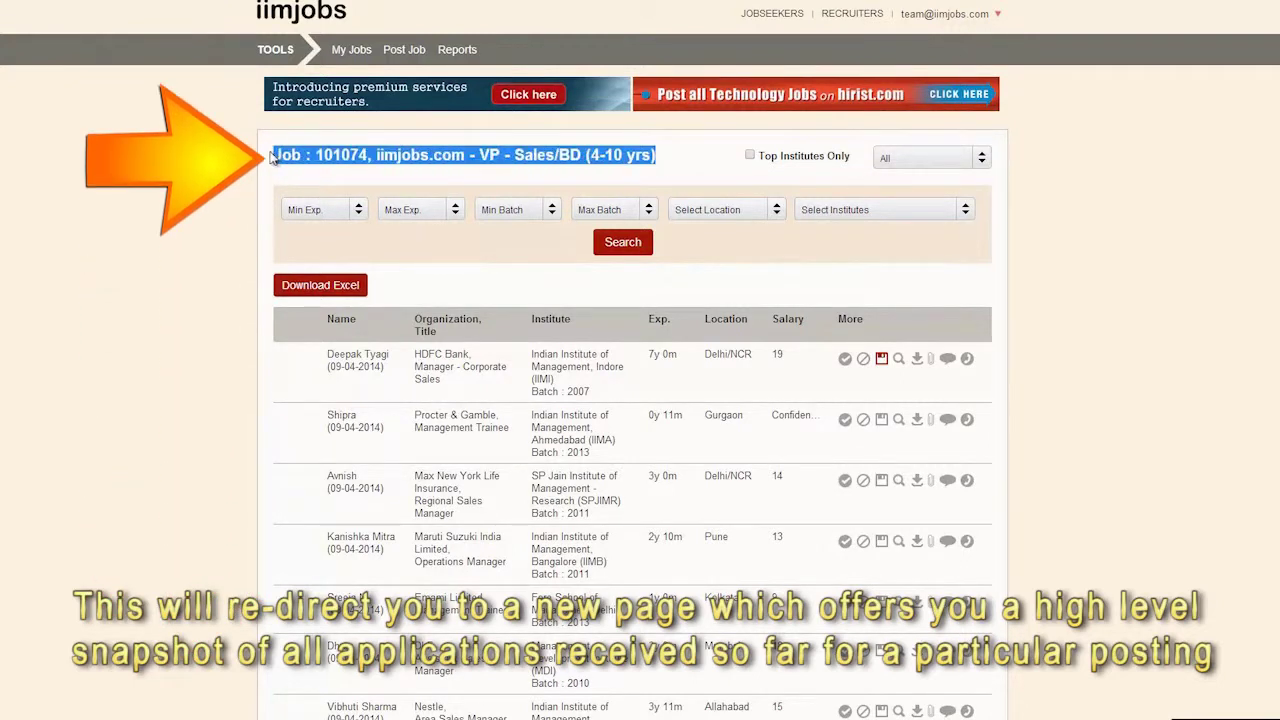
pyautogui.click(837, 289)
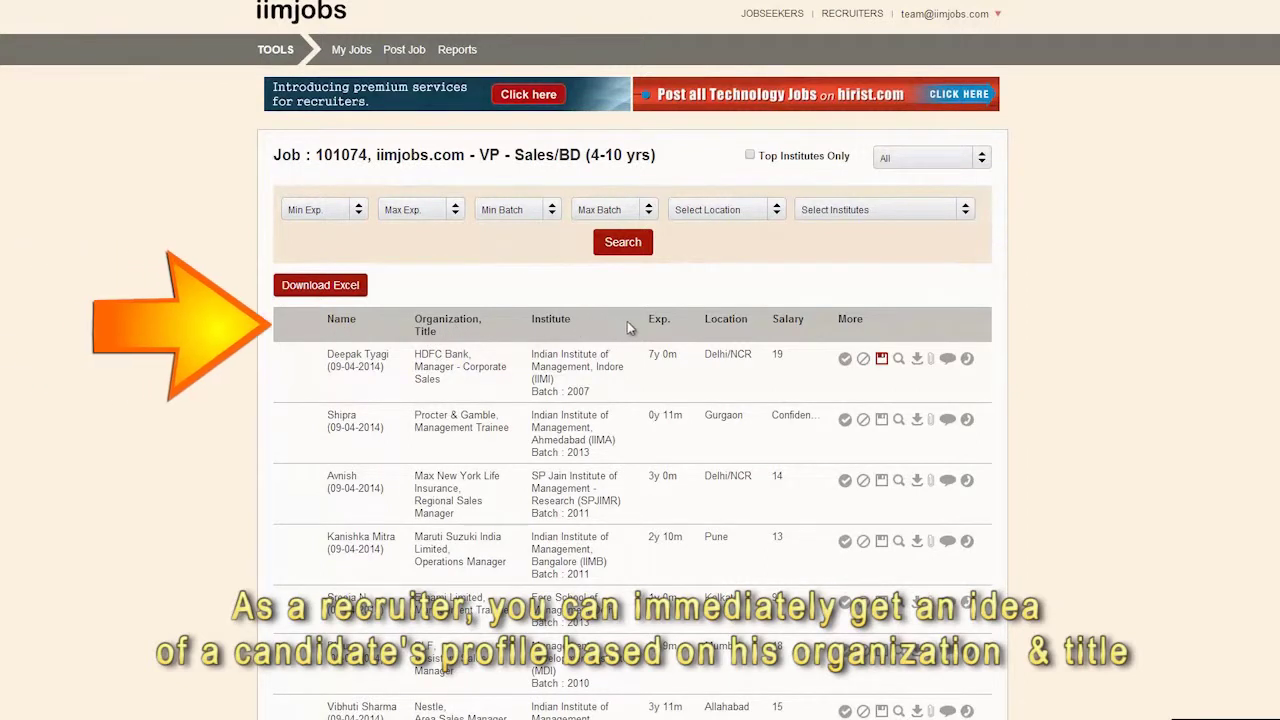
# Examine the Organization/Title, Institute, Exp., Location and Salary columns of the applicant list
pyautogui.moveTo(481, 333); pyautogui.dragTo(418, 320)
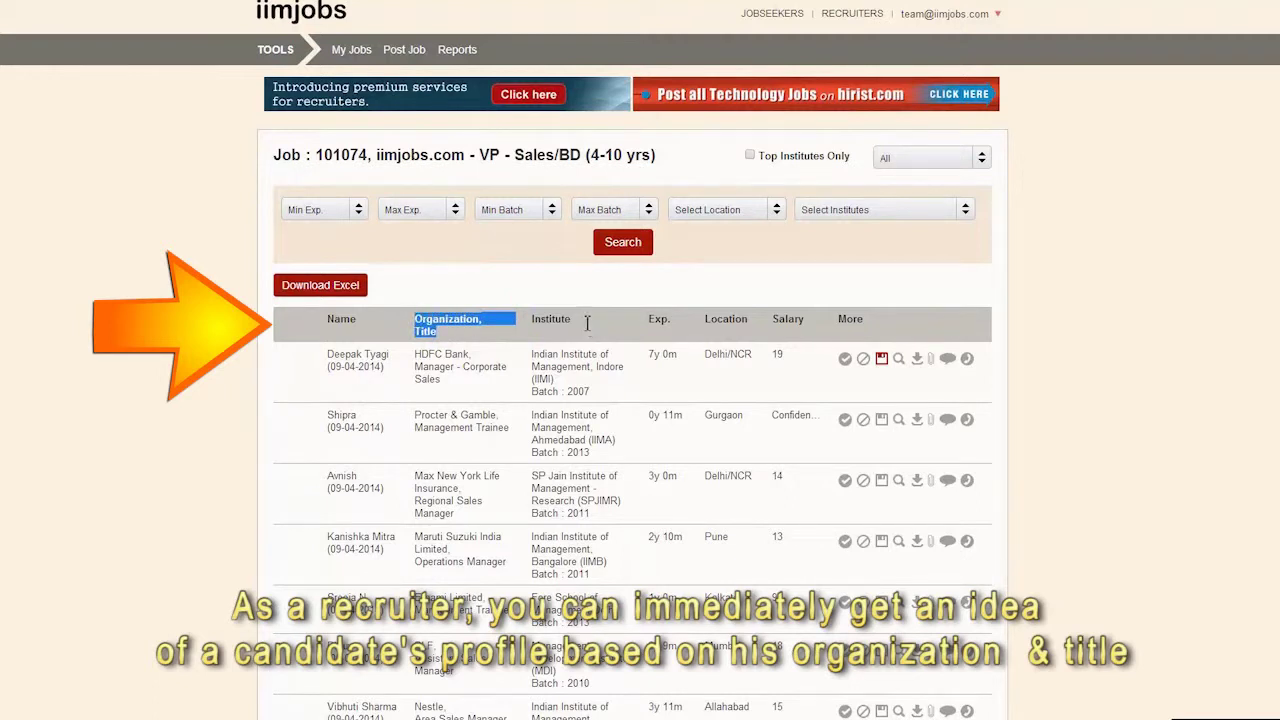
pyautogui.moveTo(587, 322); pyautogui.dragTo(534, 322)
pyautogui.moveTo(673, 318); pyautogui.dragTo(647, 322)
pyautogui.moveTo(749, 320); pyautogui.dragTo(713, 320)
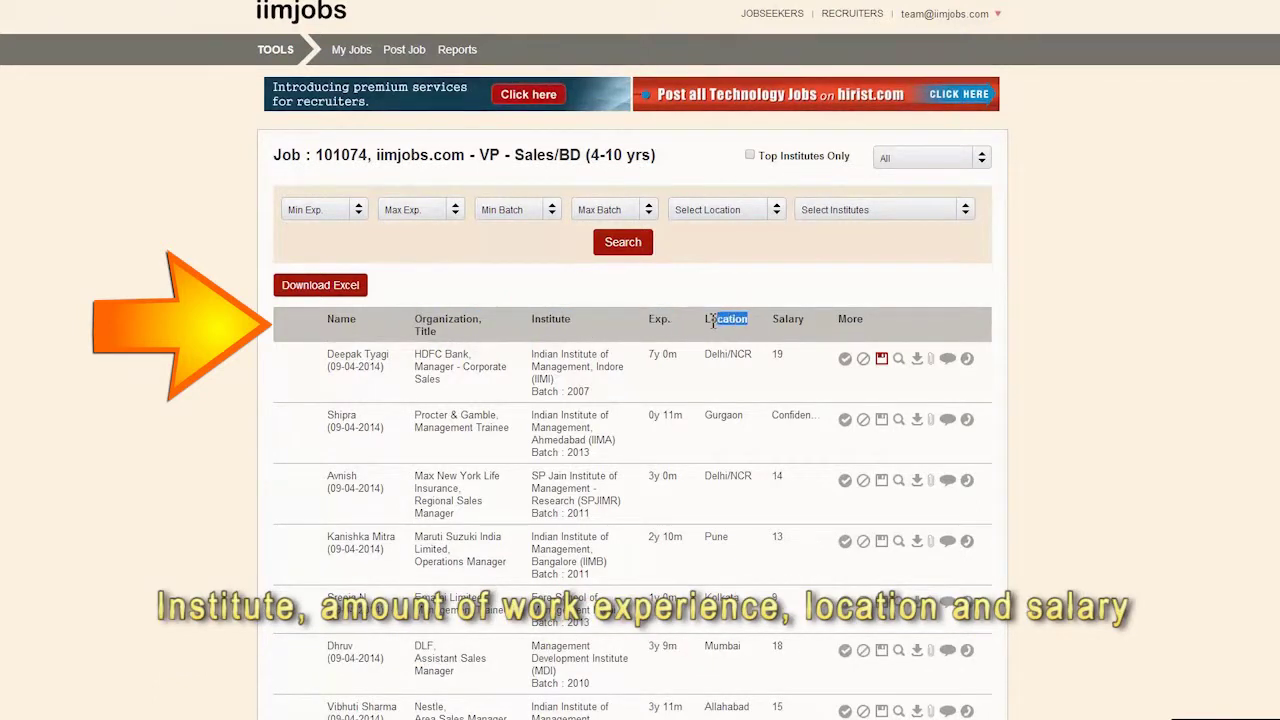
pyautogui.moveTo(804, 321); pyautogui.dragTo(773, 322)
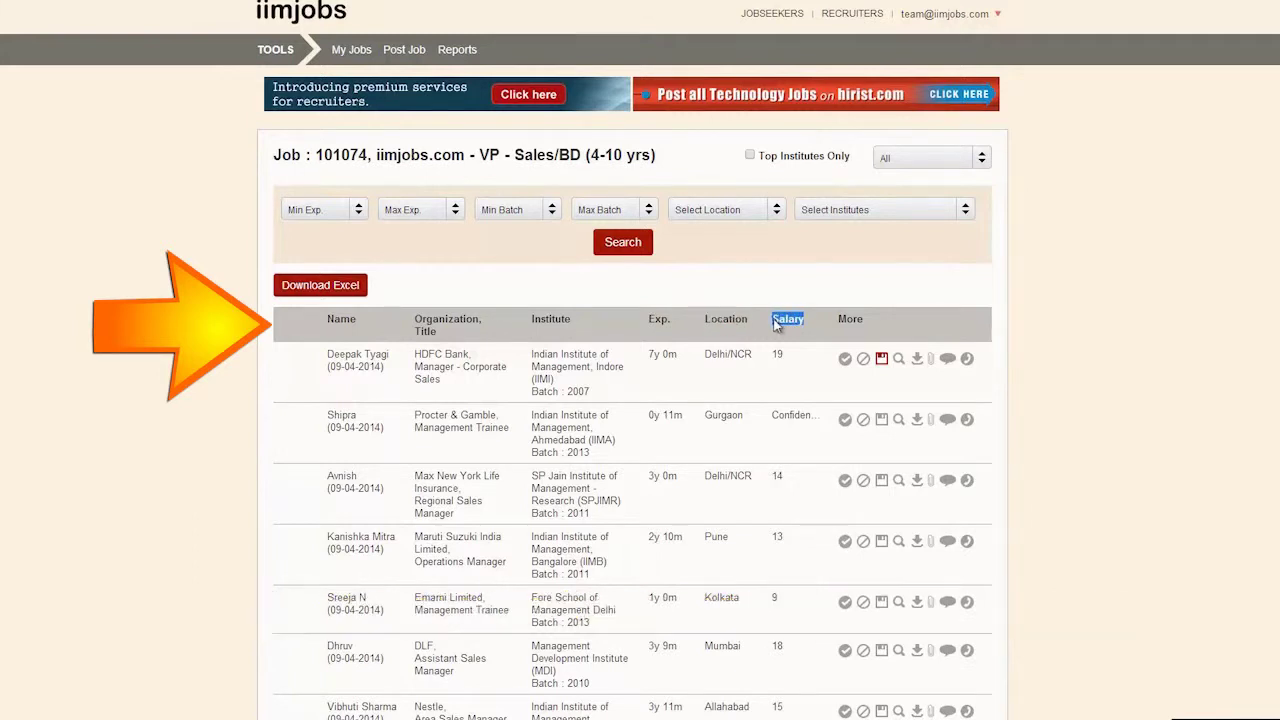
pyautogui.click(1040, 360)
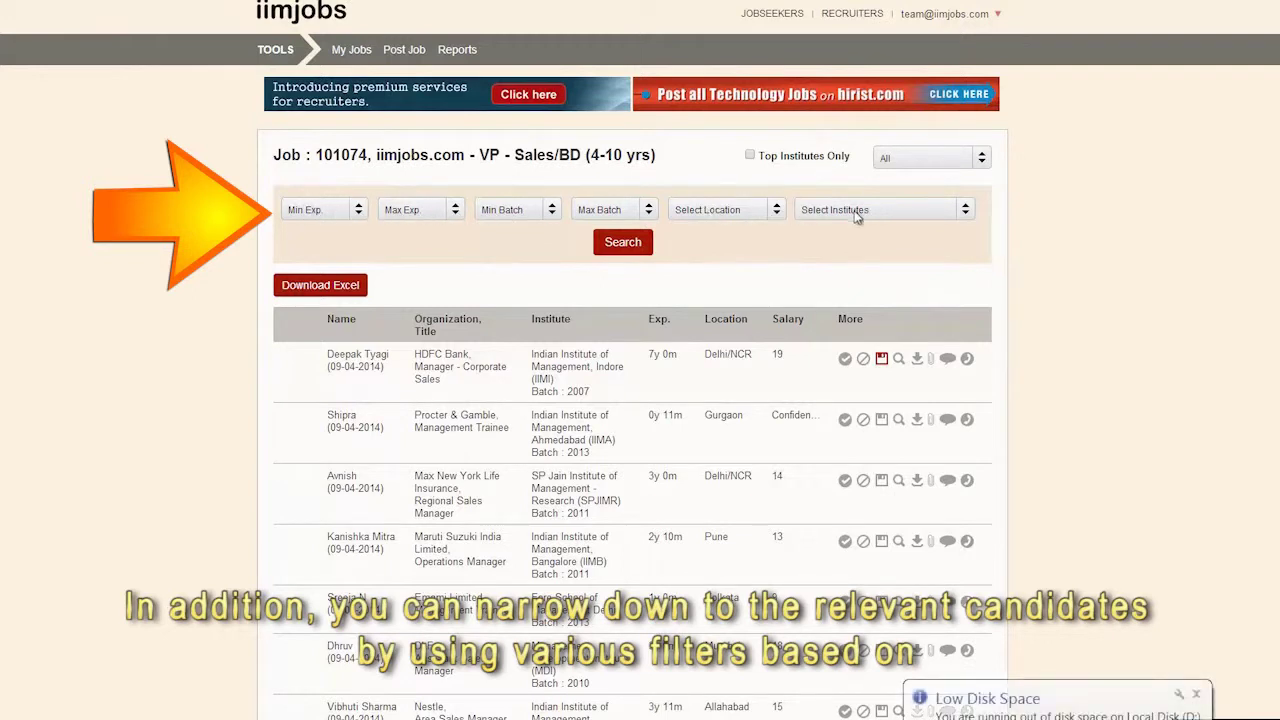
# Look through the filter choices for maximum experience, maximum batch, location and institutes without selecting any
pyautogui.click(418, 214)
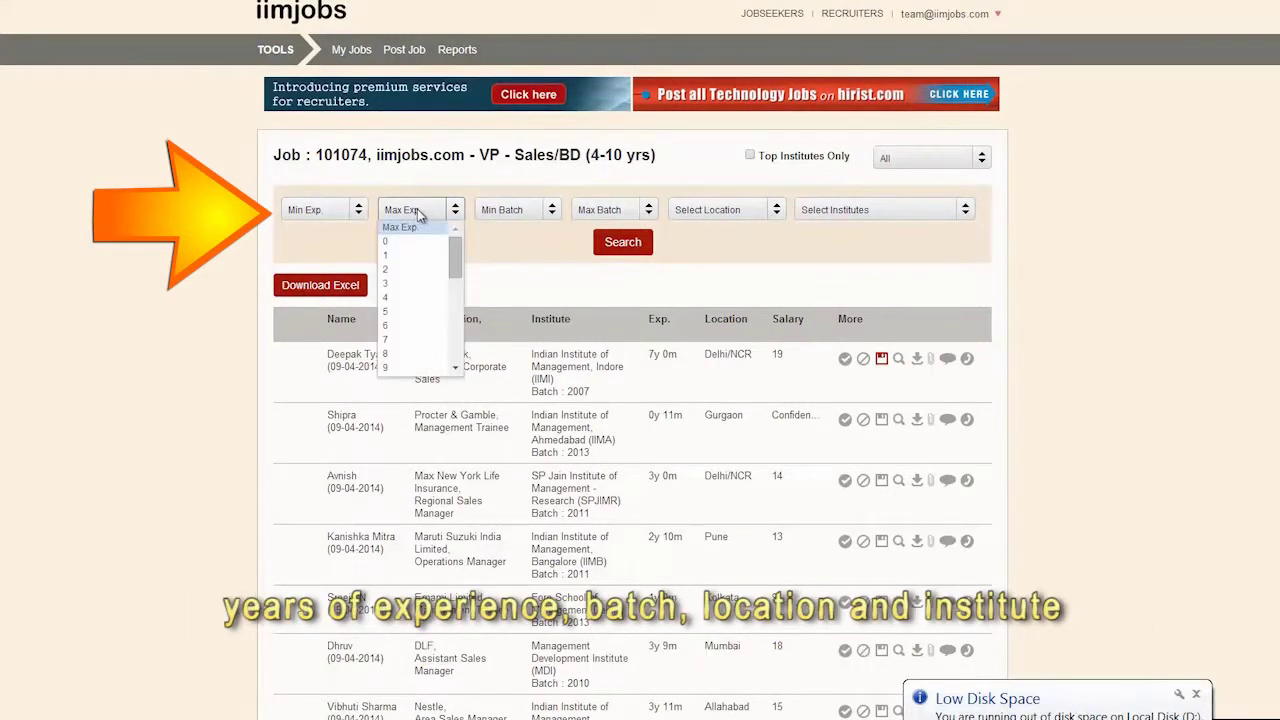
pyautogui.click(605, 212)
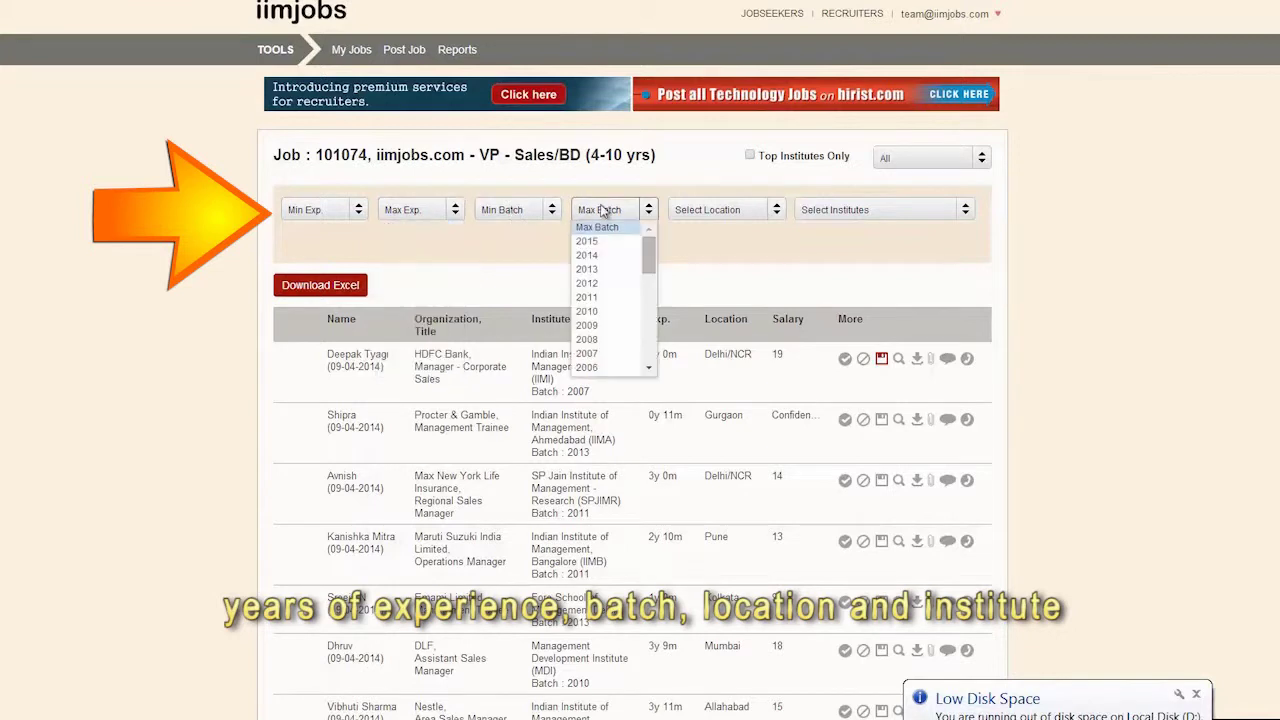
pyautogui.click(722, 214)
pyautogui.click(836, 211)
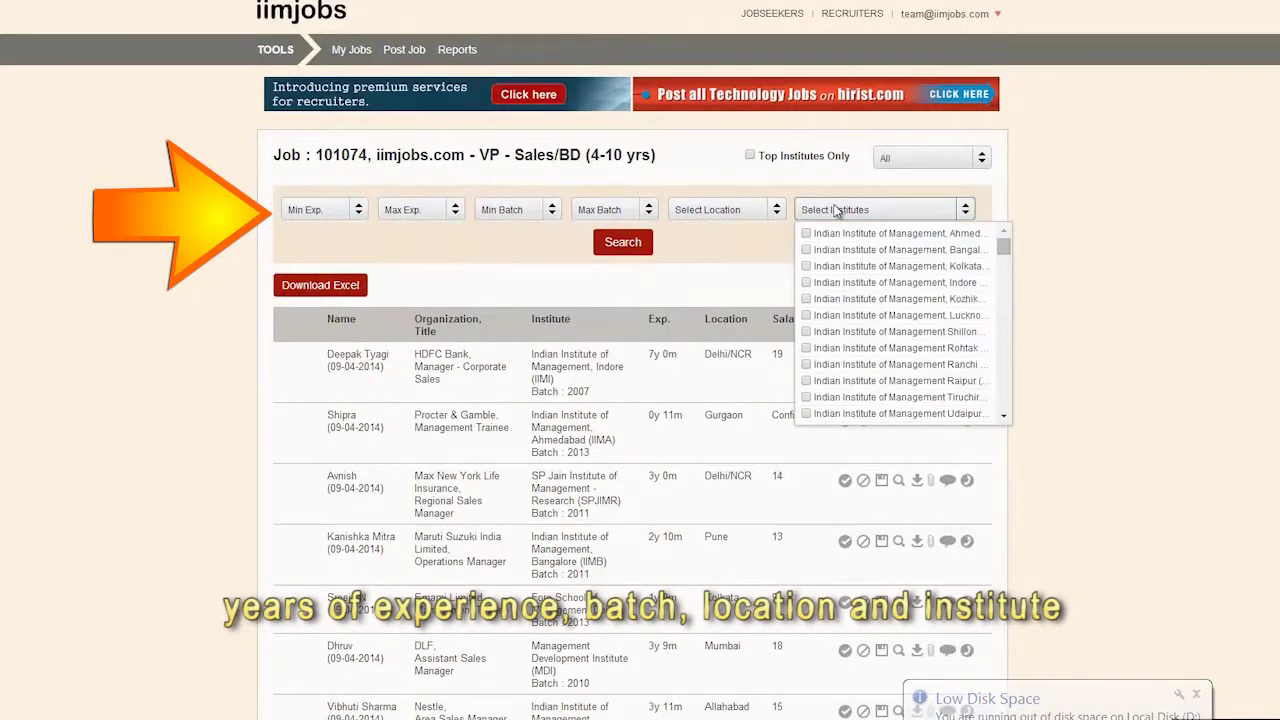
pyautogui.click(858, 218)
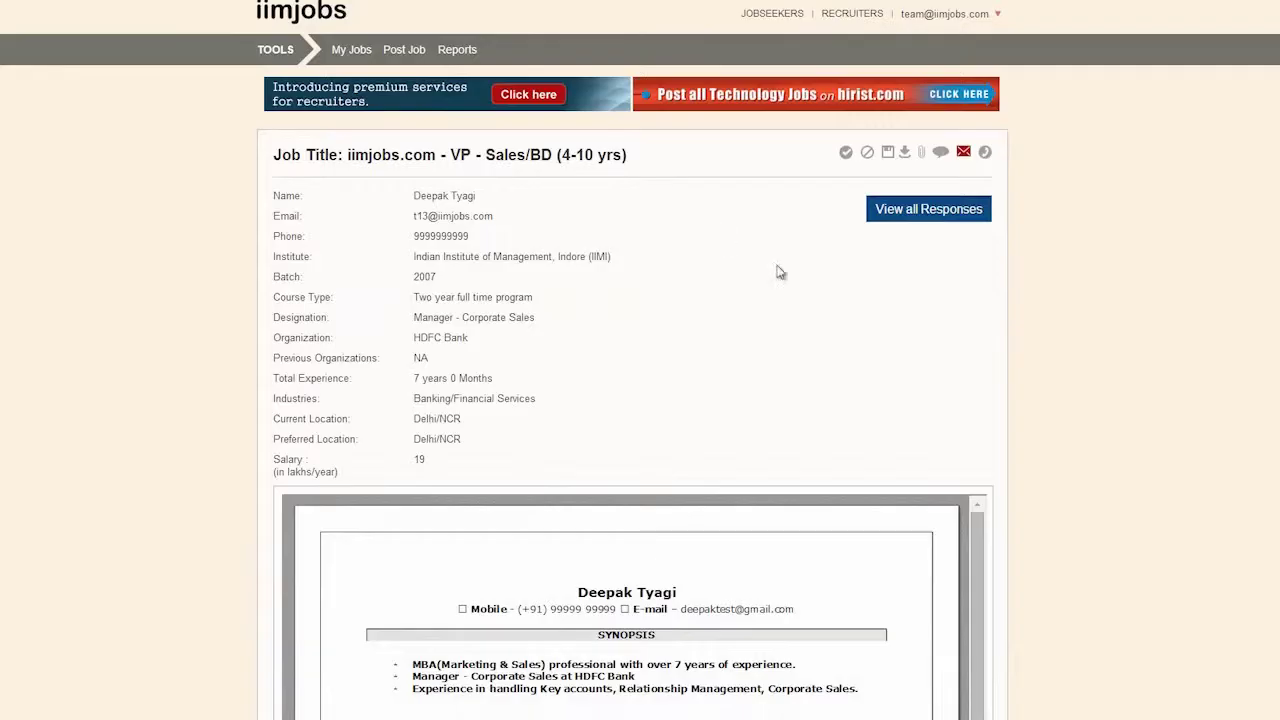
# Review the first applicant's profile details and résumé
pyautogui.scroll(-4, 953, 330)
pyautogui.scroll(3, 953, 330)
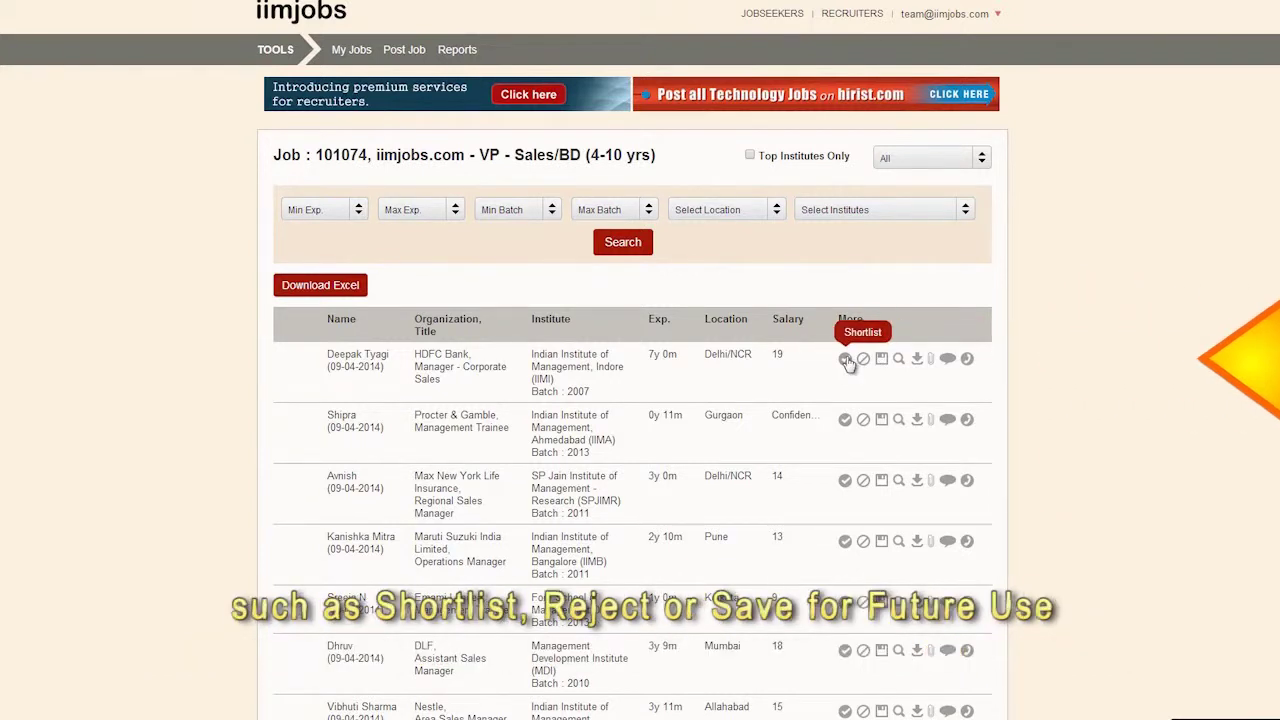
# Sort the applicants: shortlist the first and eighth, reject the second, fourth and fifth, and save the third, sixth and seventh for future use
pyautogui.click(862, 420)
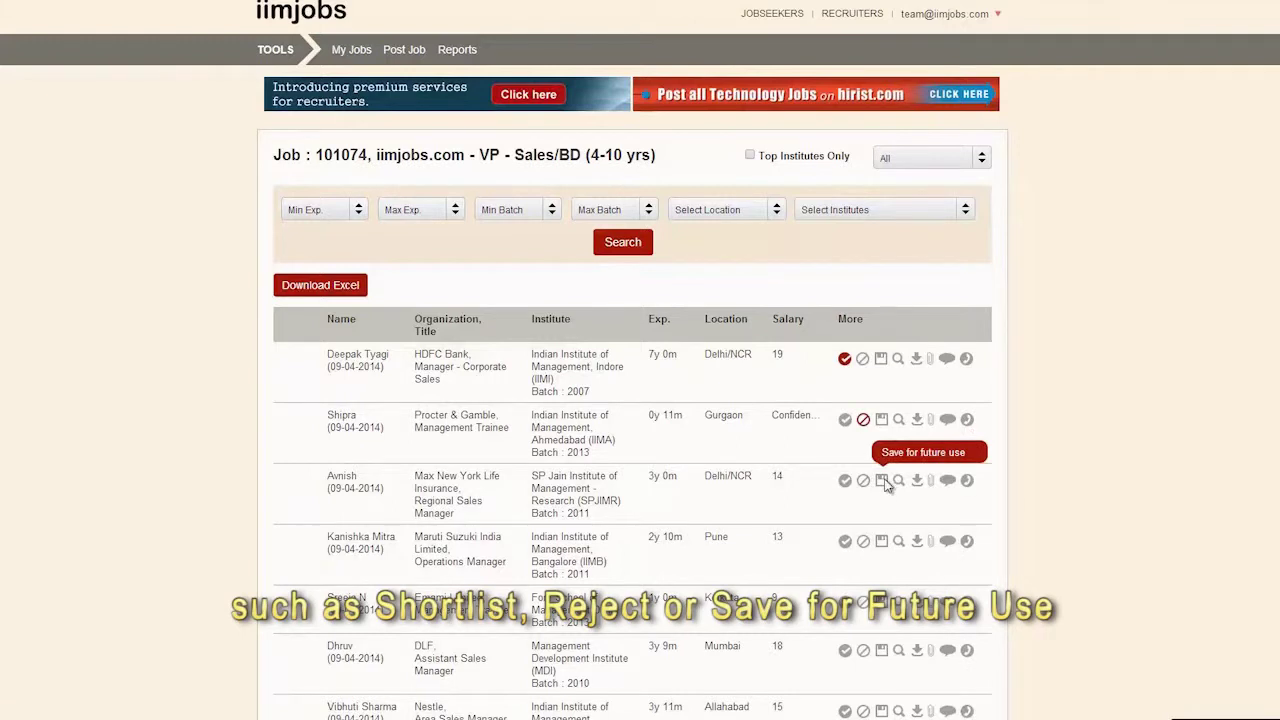
pyautogui.click(882, 480)
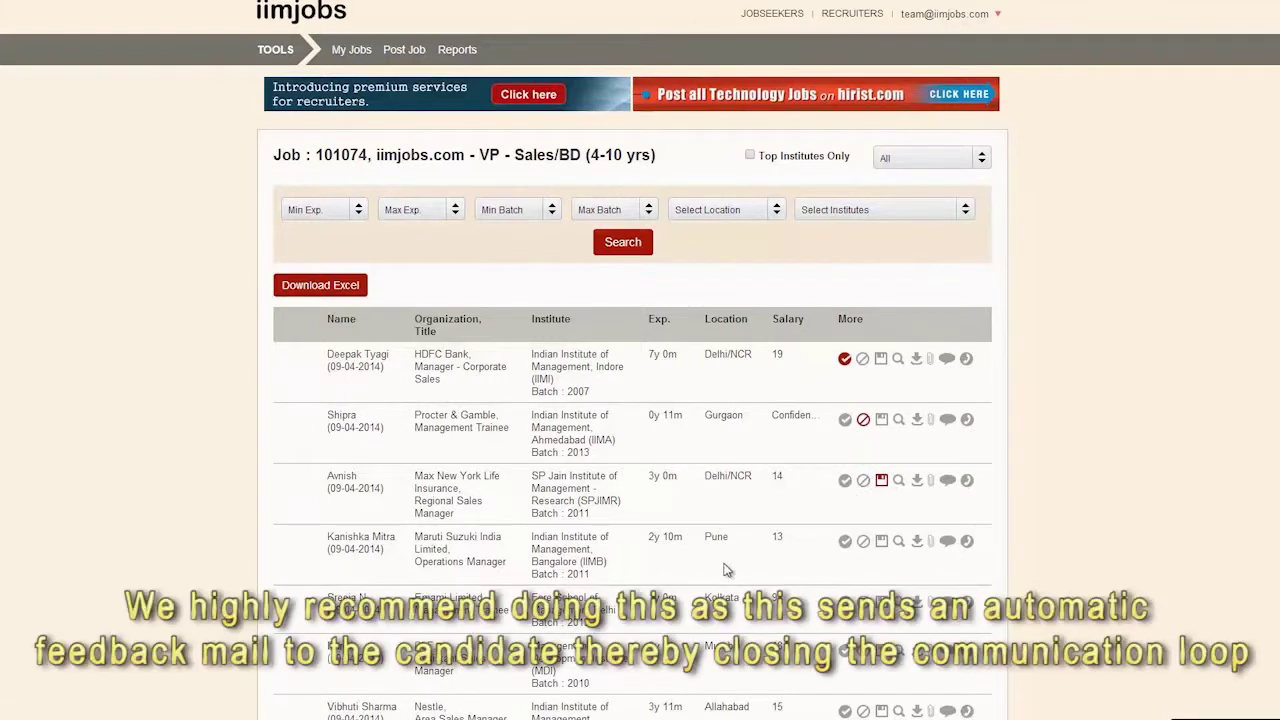
pyautogui.click(864, 543)
pyautogui.click(881, 652)
pyautogui.scroll(-3, 1048, 588)
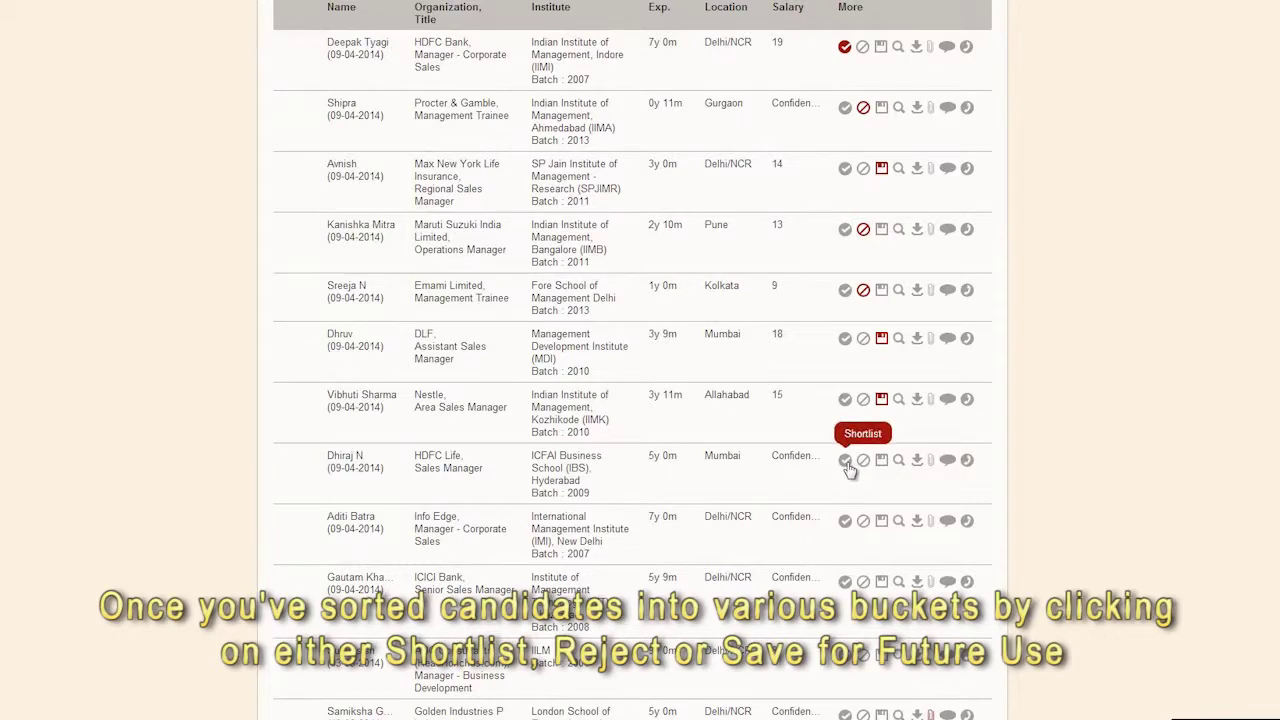
pyautogui.click(847, 463)
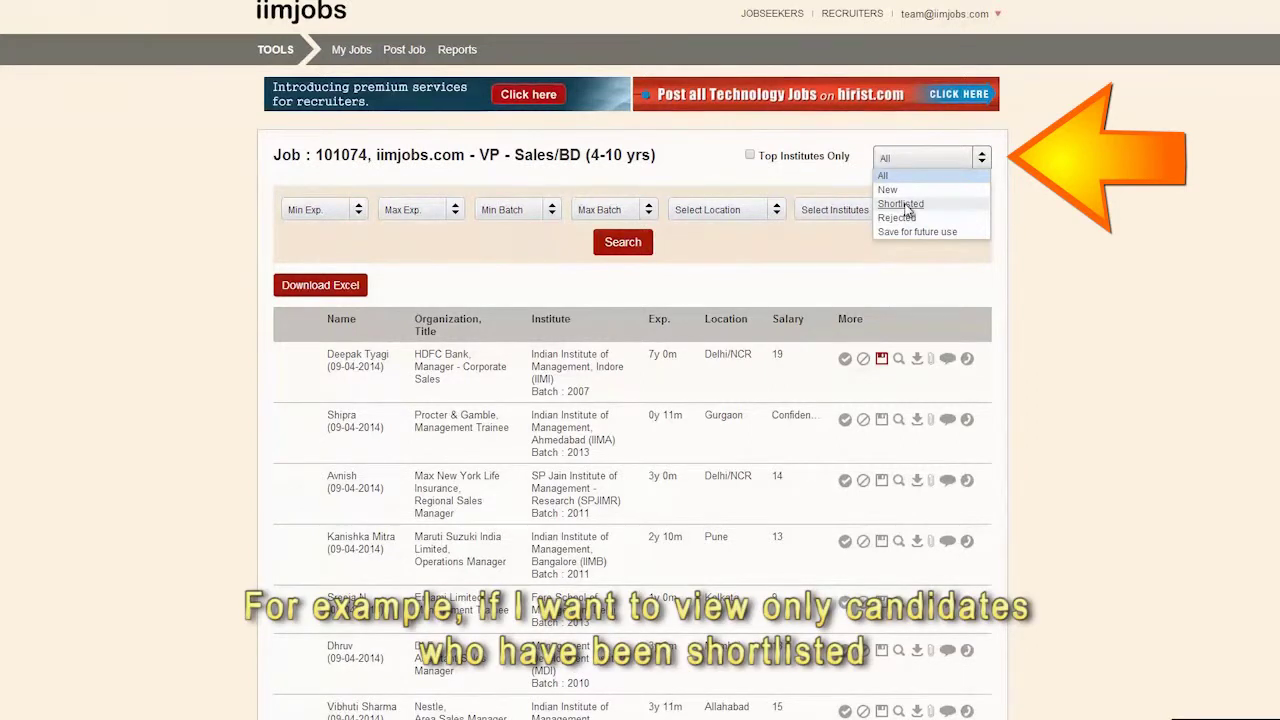
# Set the applicant list's status filter to Shortlisted
pyautogui.click(905, 205)
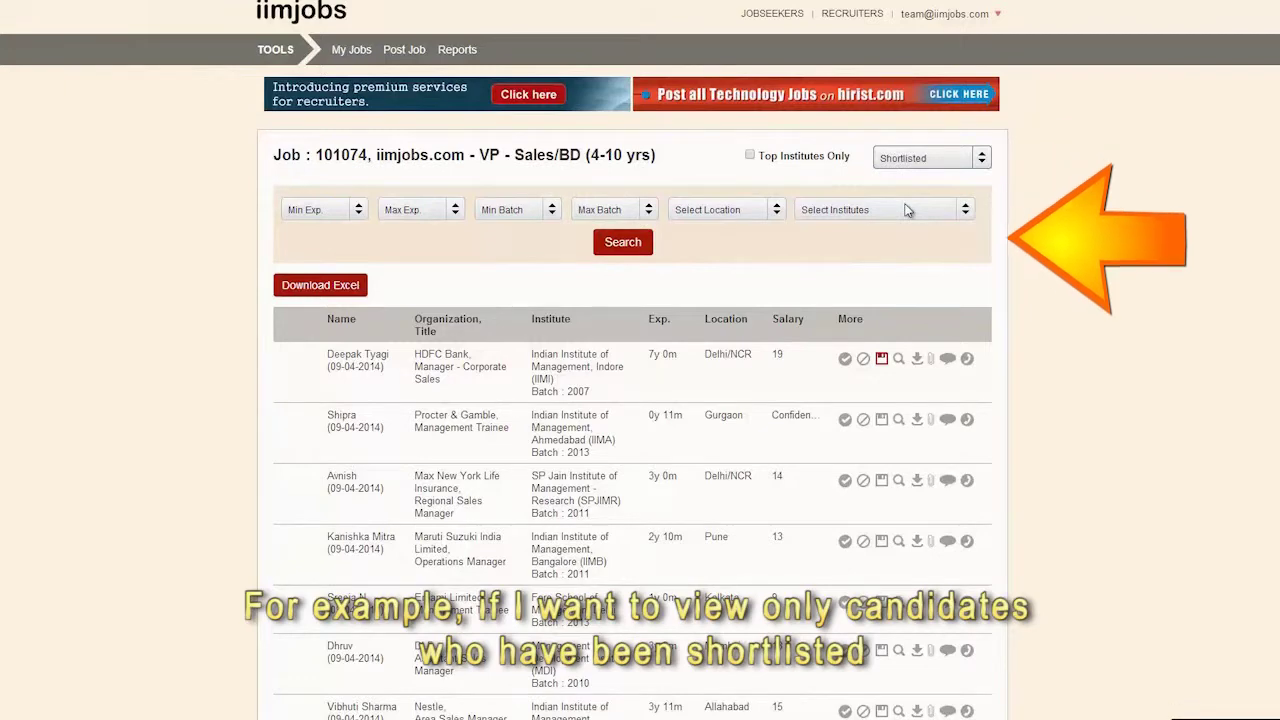